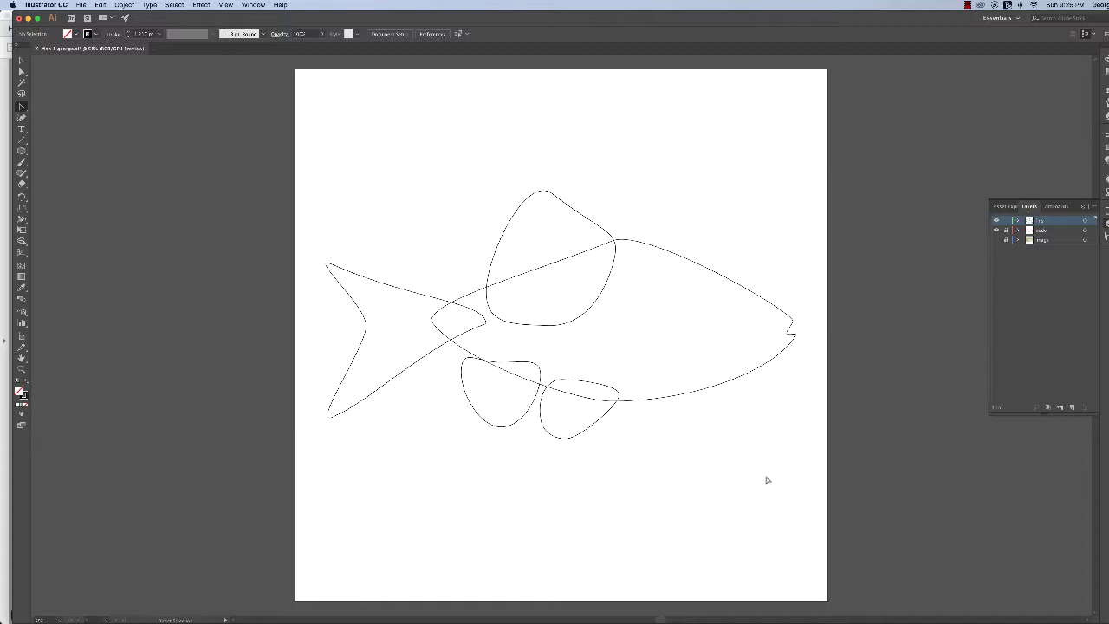
Switch the view to CPU Preview so the faded fish photo shows beneath the outlines
key(super+e)
click(996, 240)
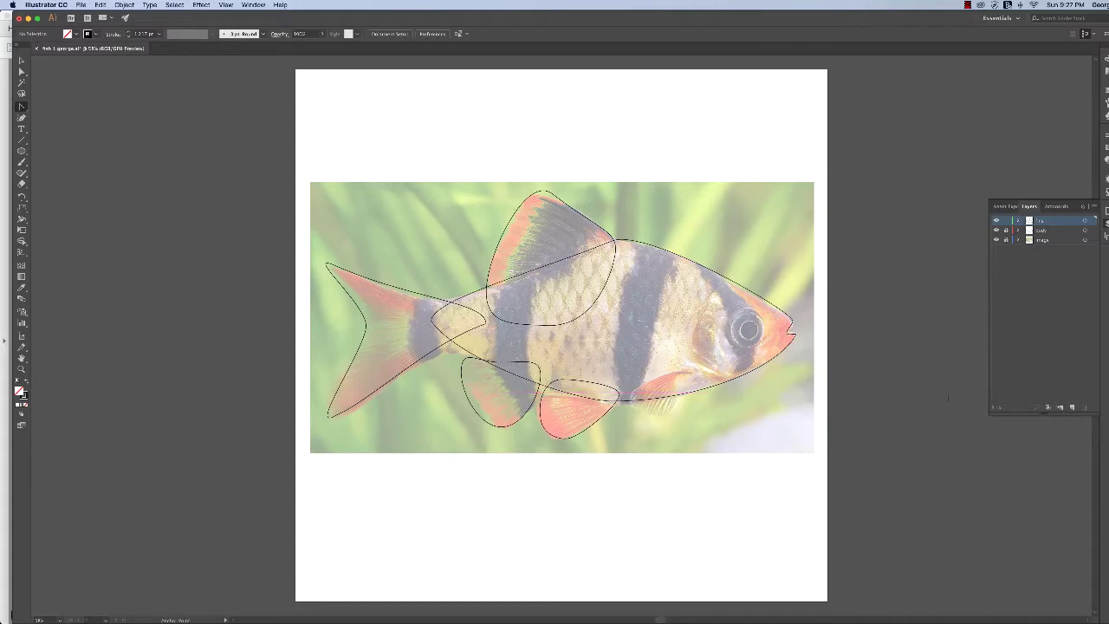
click(997, 241)
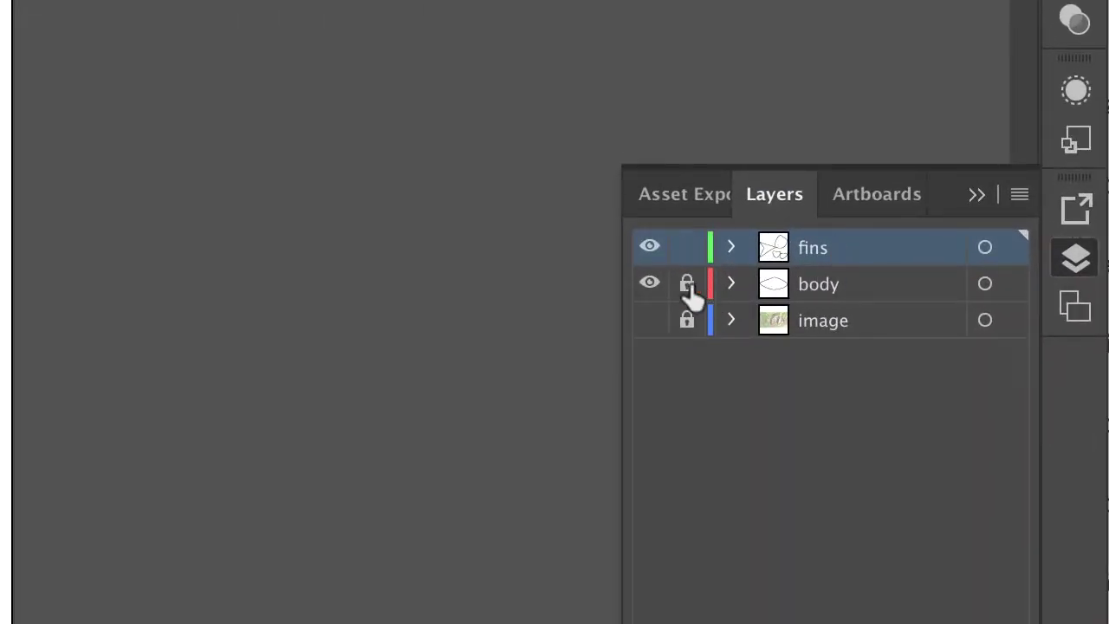
Unlock the body layer and select it together with the fins layer
click(687, 286)
shift+click(884, 282)
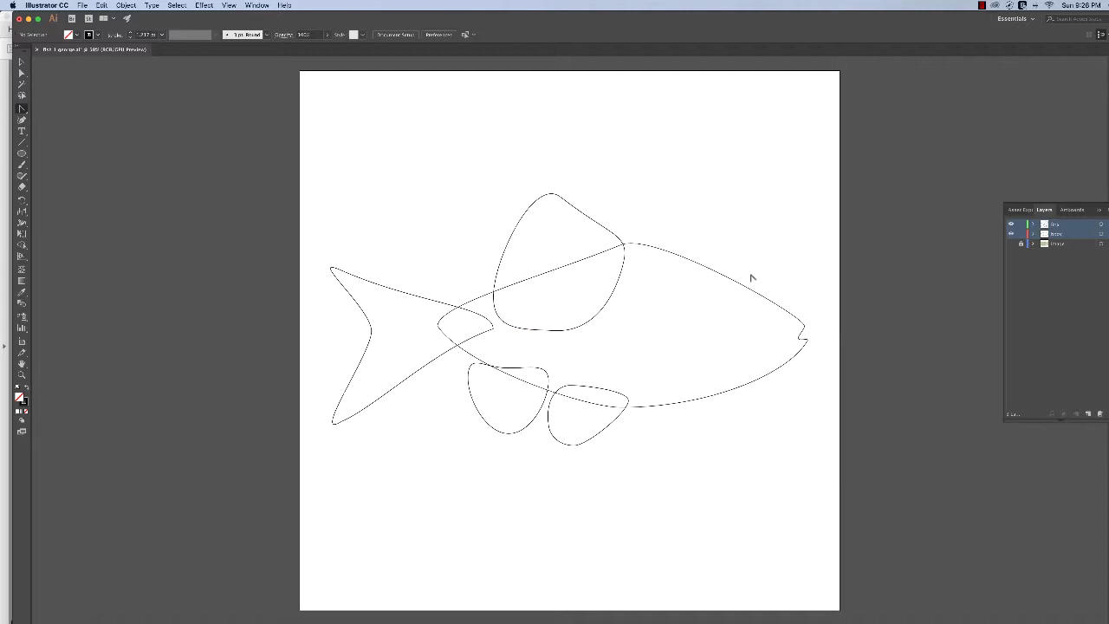
Select all the body and fin outline paths of the fish with Cmd+A
click(22, 62)
drag(312, 151, 811, 457)
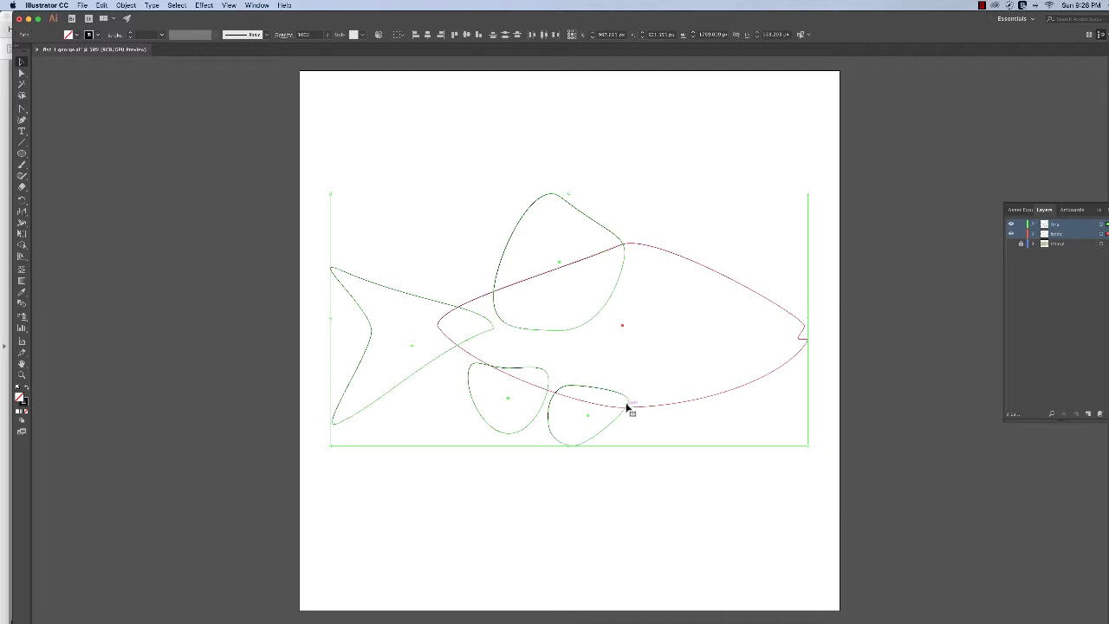
click(470, 507)
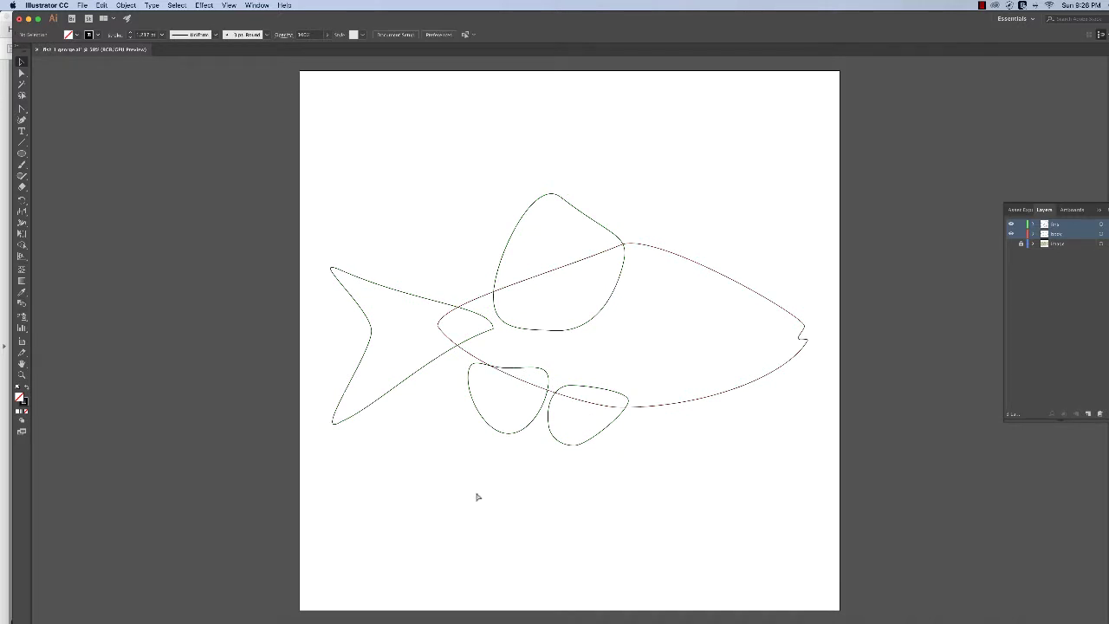
key(super+a)
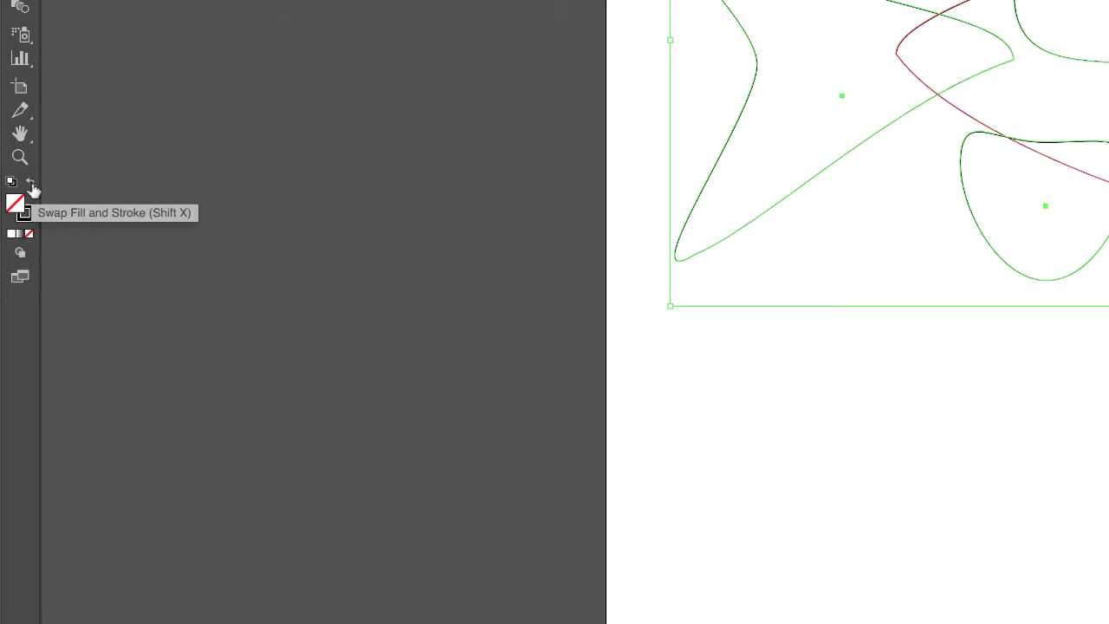
Swap fill and stroke so the fish paths become solid black with no stroke
click(31, 185)
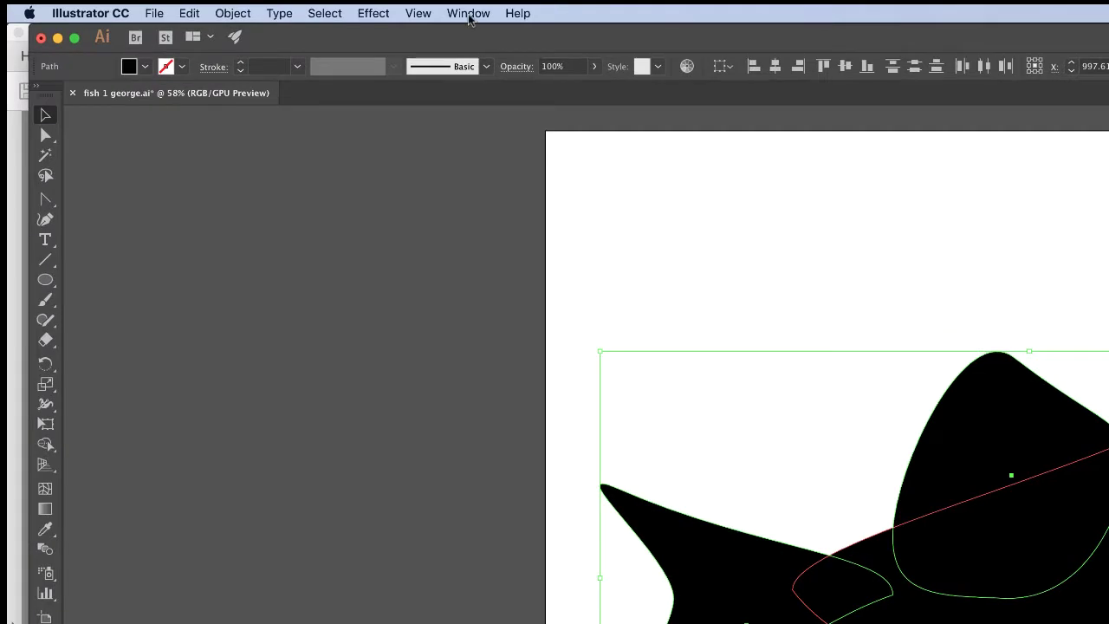
Open the Pathfinder panel from the Window menu
click(468, 13)
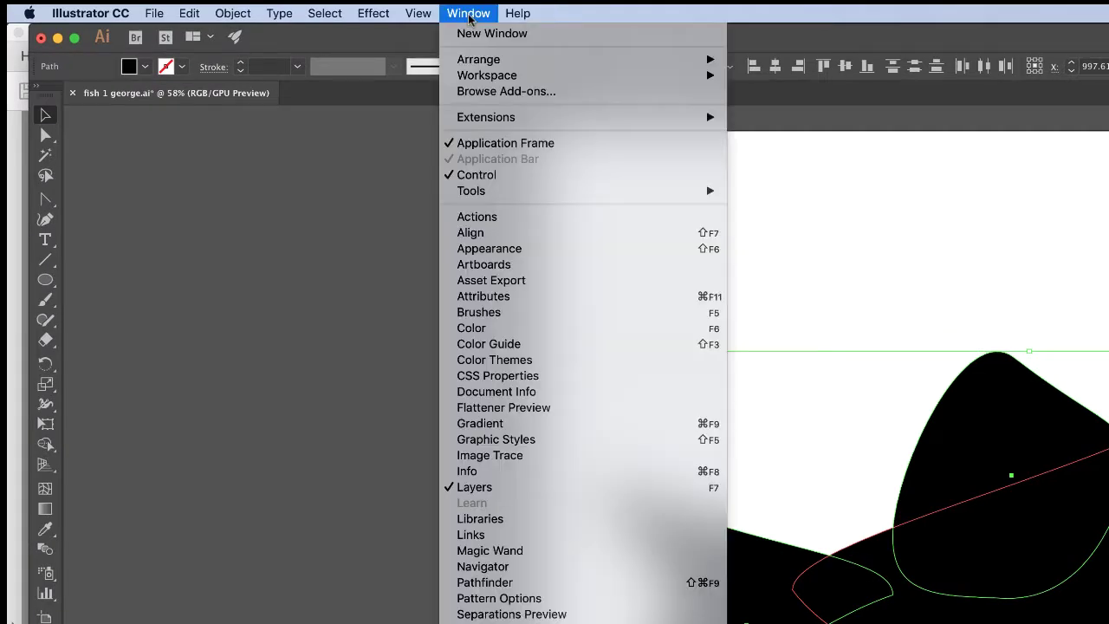
click(533, 588)
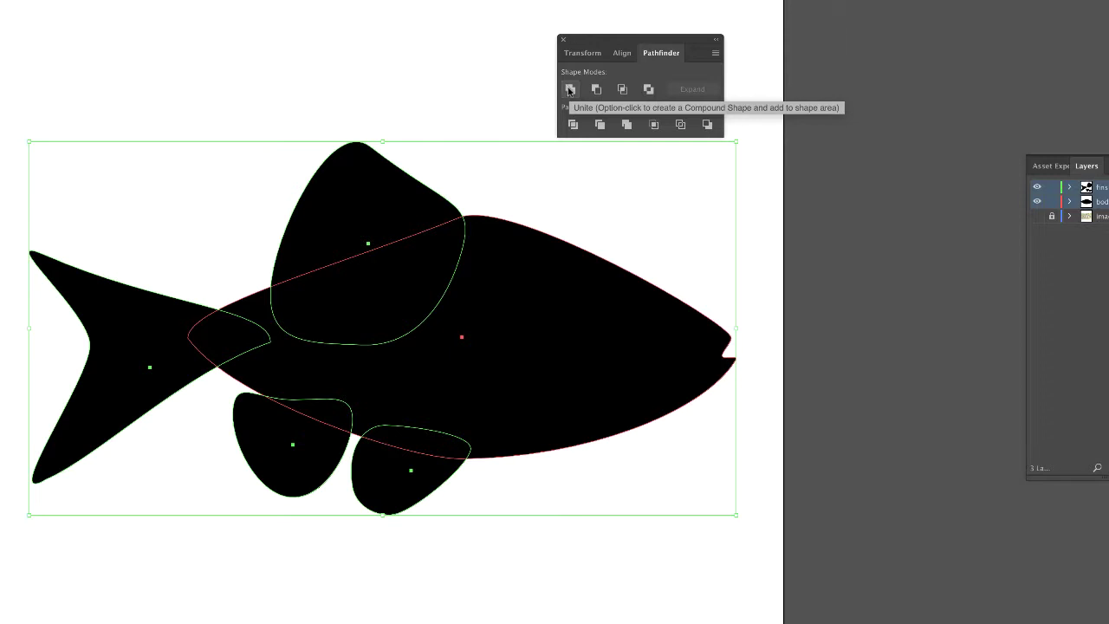
Apply Pathfinder Unite to merge the body and fins into one black silhouette
click(569, 90)
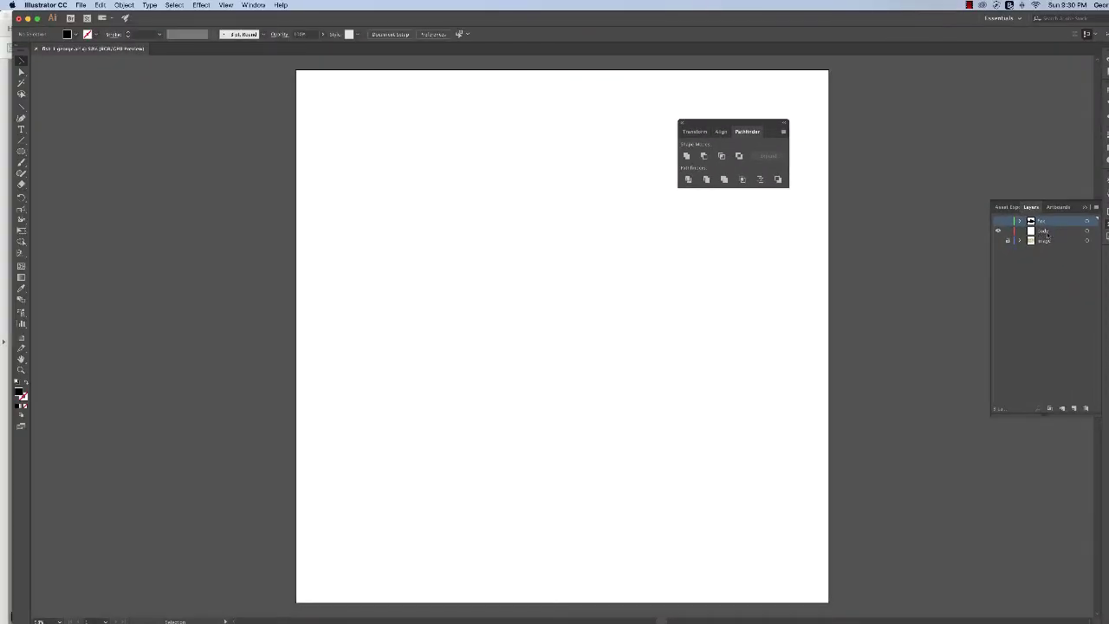
Delete the empty body layer, then show and select the fins layer
click(1046, 232)
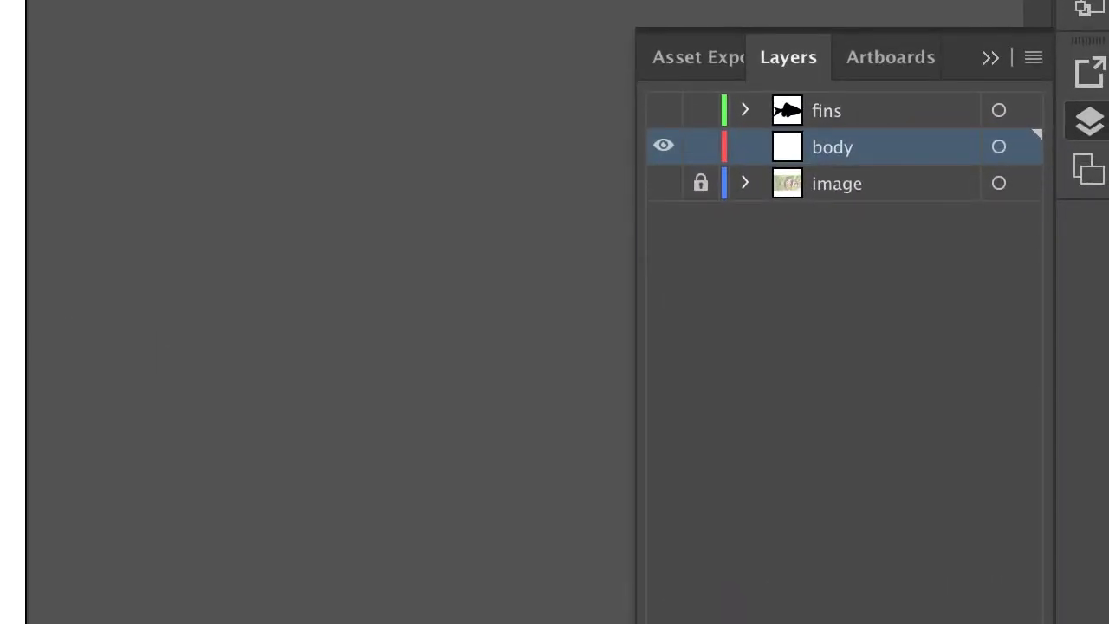
key(Delete)
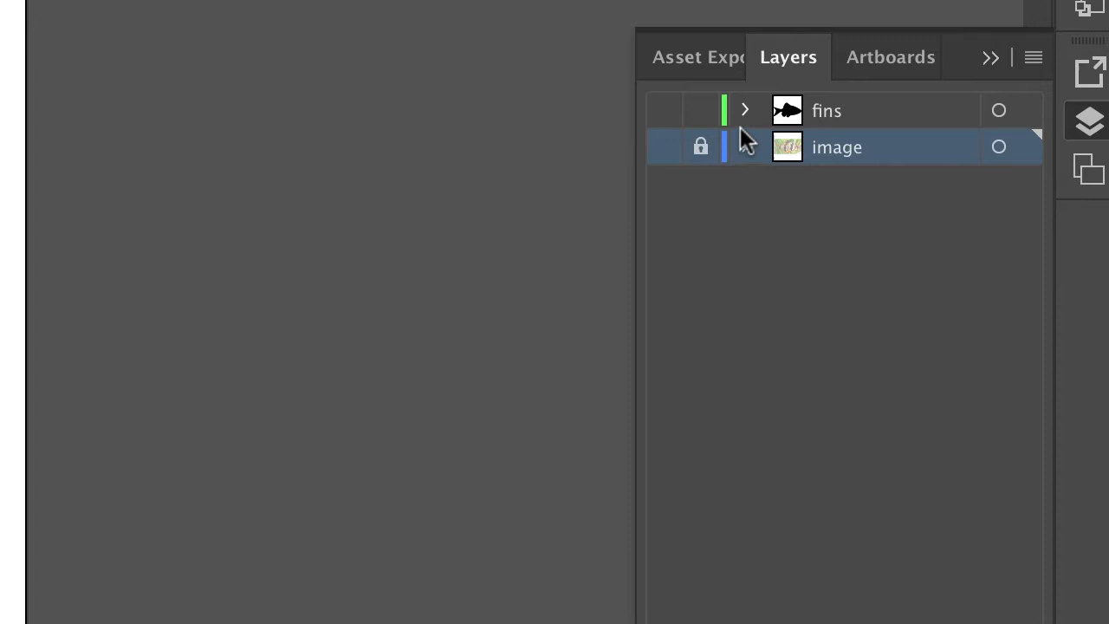
click(664, 110)
click(853, 112)
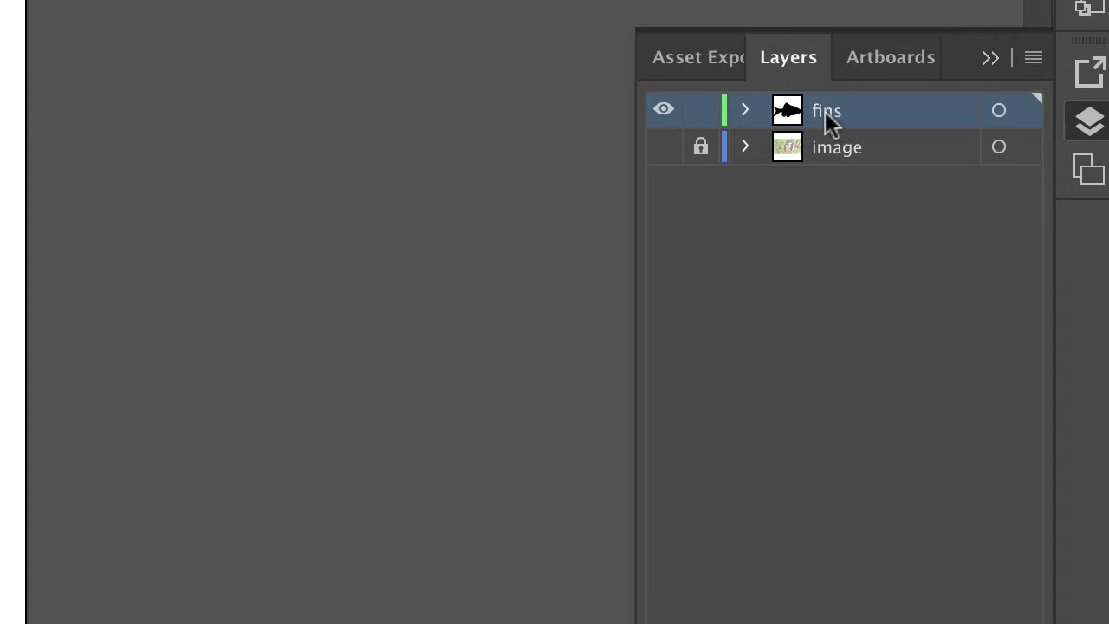
Rename the fins layer, typing a new name starting with 'f'
double_click(825, 111)
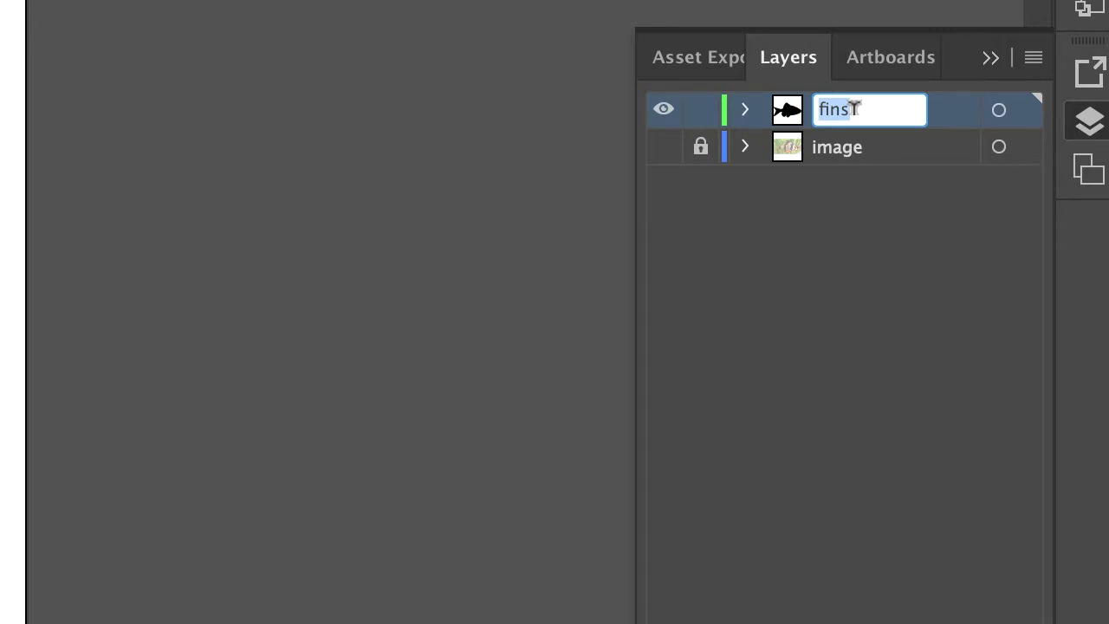
text(f)
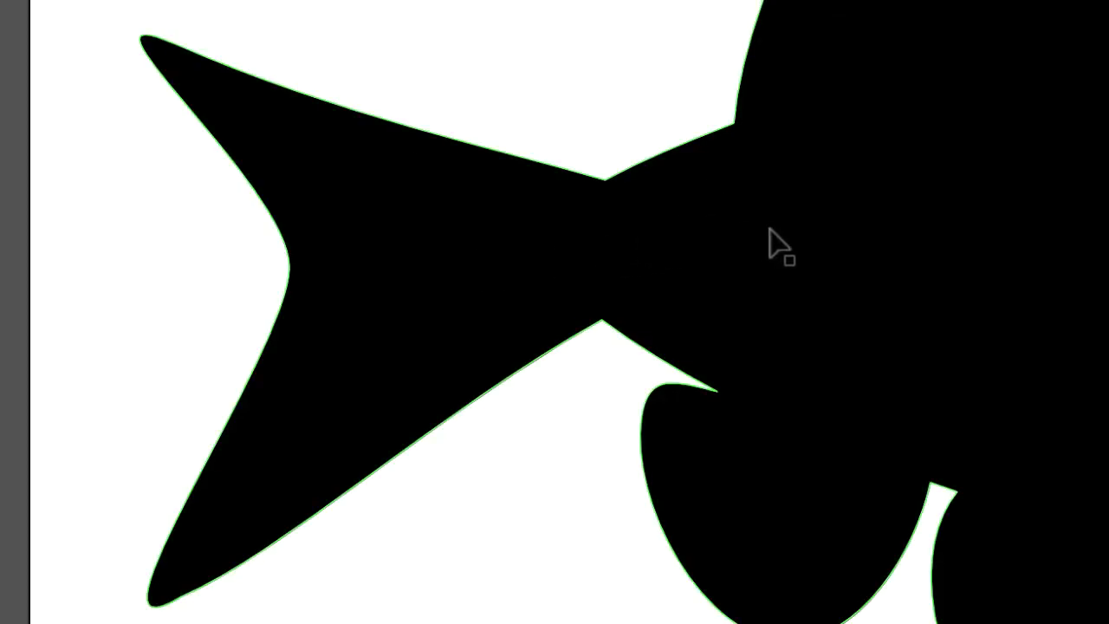
Select the merged fish and swap fill and stroke to make a black outline
click(631, 279)
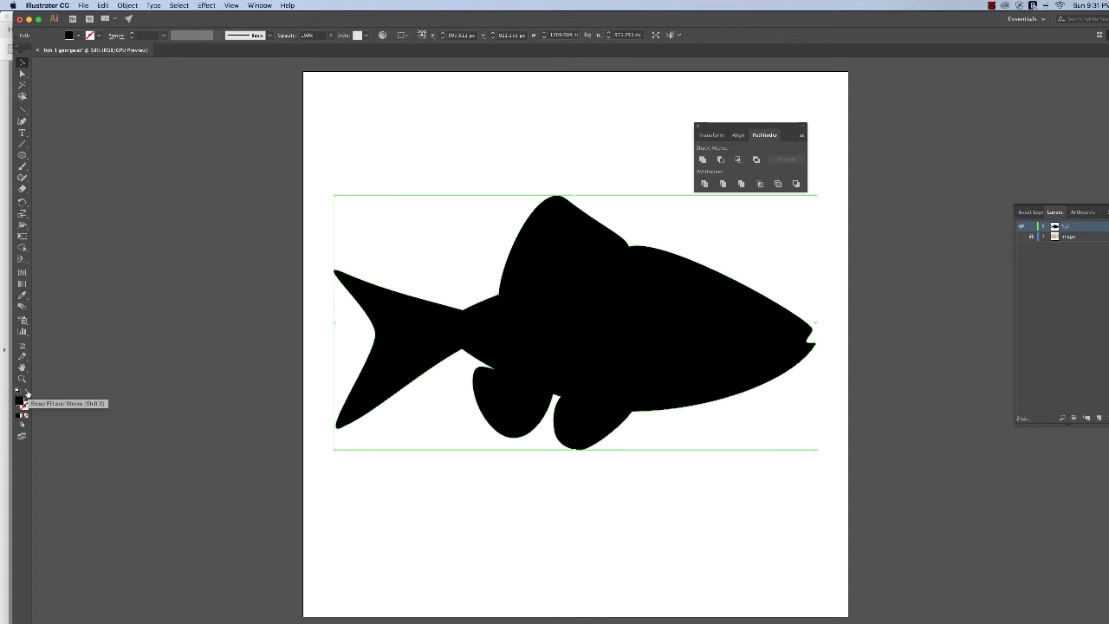
click(26, 393)
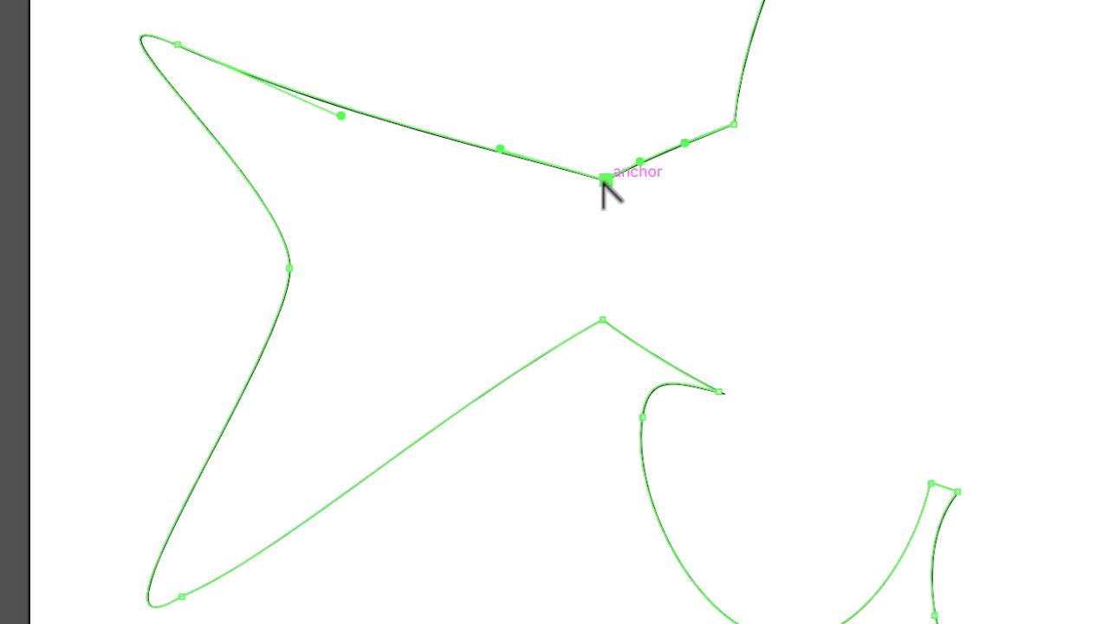
Drag handles from the upper tail-to-body anchor to make that corner a smooth curve
click(605, 178)
drag(604, 179, 534, 178)
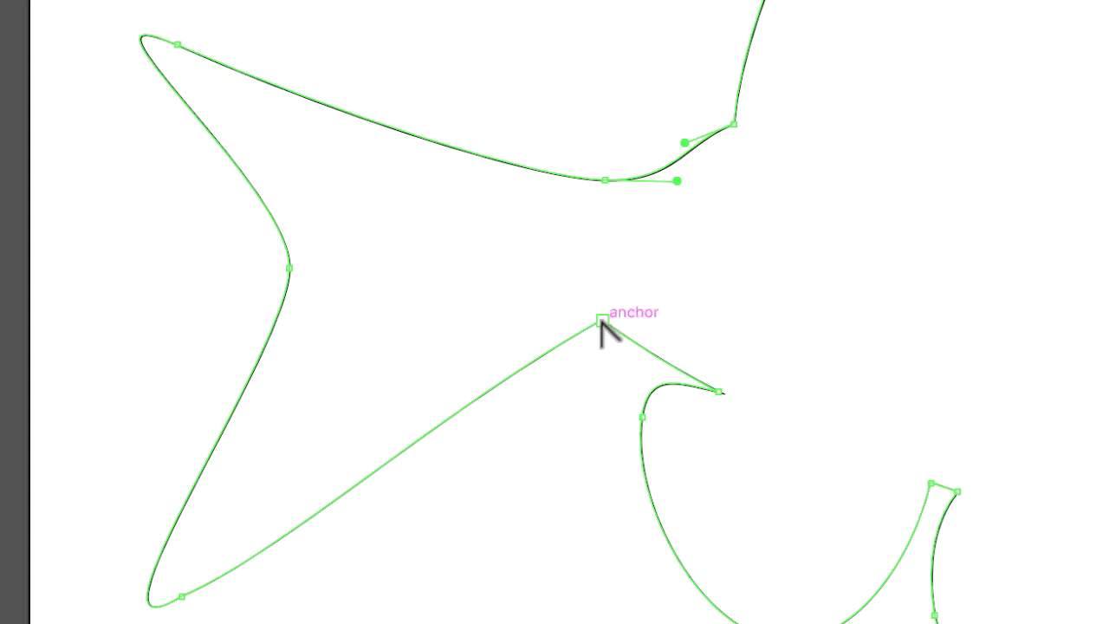
Curve the lower tail-to-body corner and reshape the segment into the front lower fin tip
click(603, 322)
drag(601, 320, 672, 322)
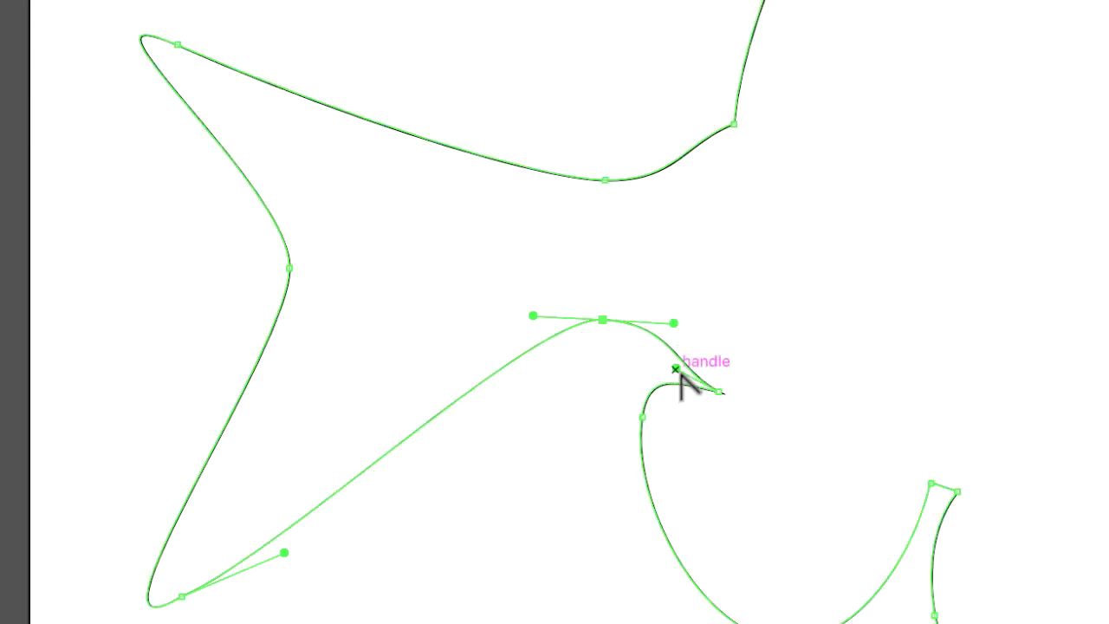
drag(673, 324, 663, 341)
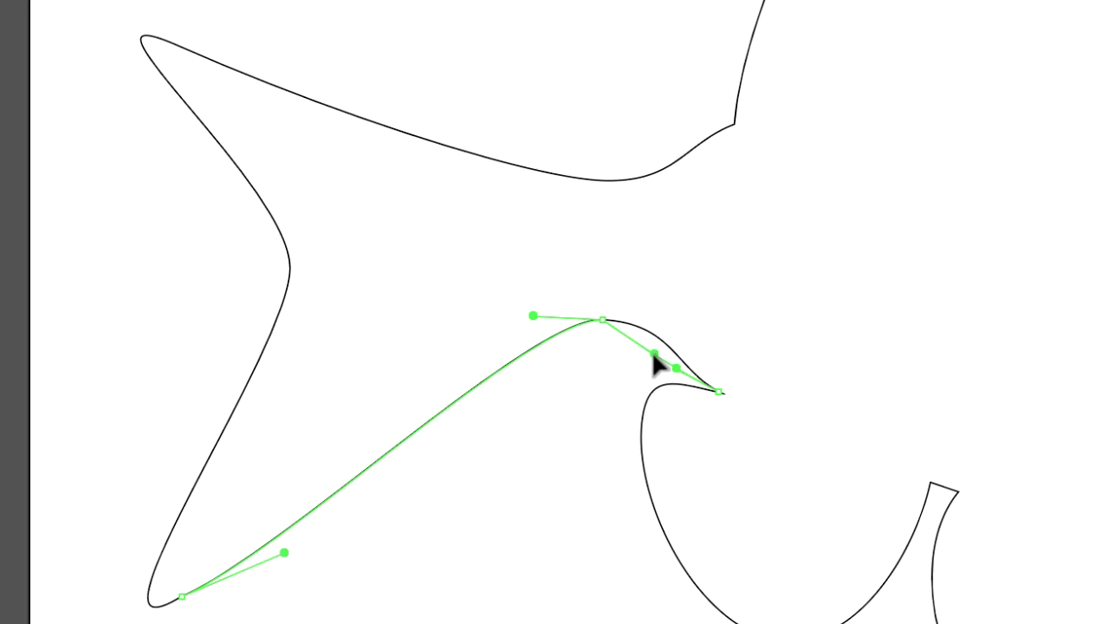
drag(654, 354, 645, 360)
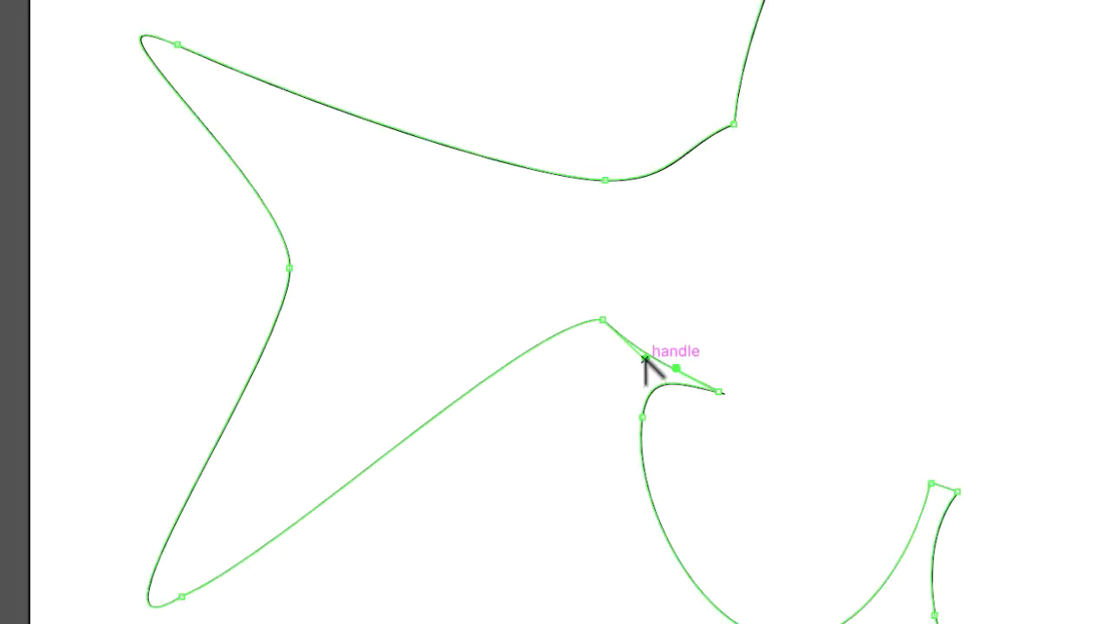
drag(656, 358, 665, 328)
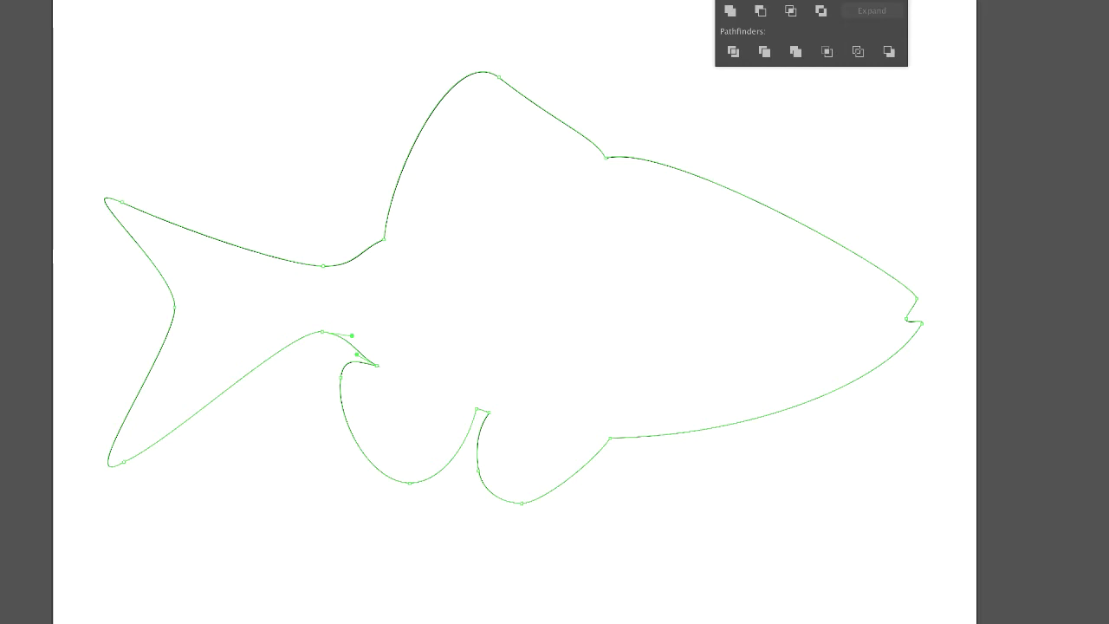
key(ctrl+alt+3)
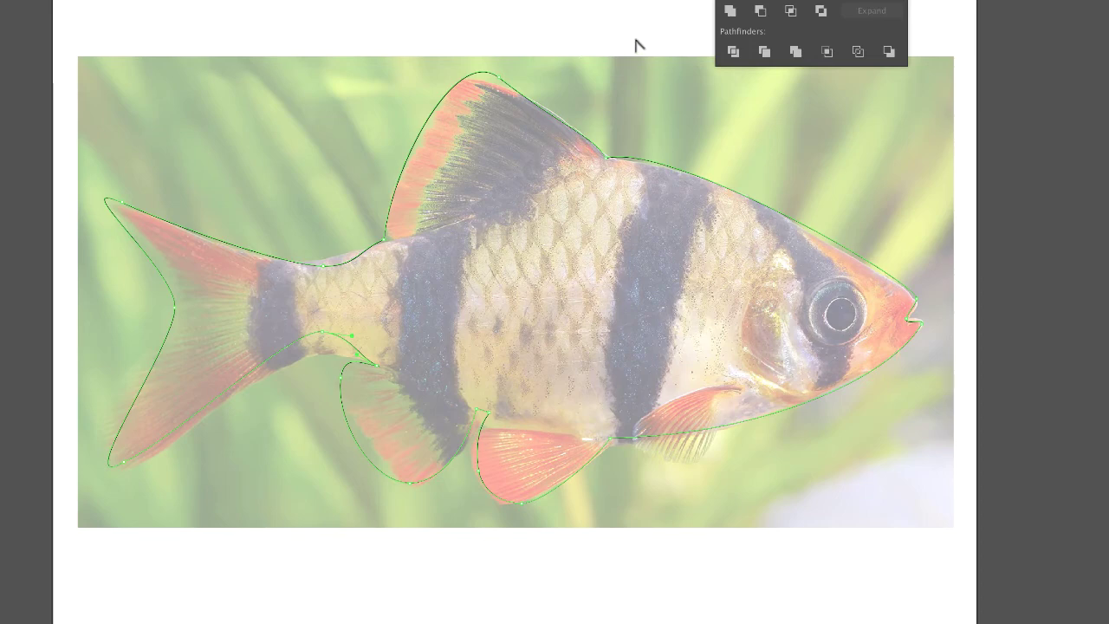
click(780, 606)
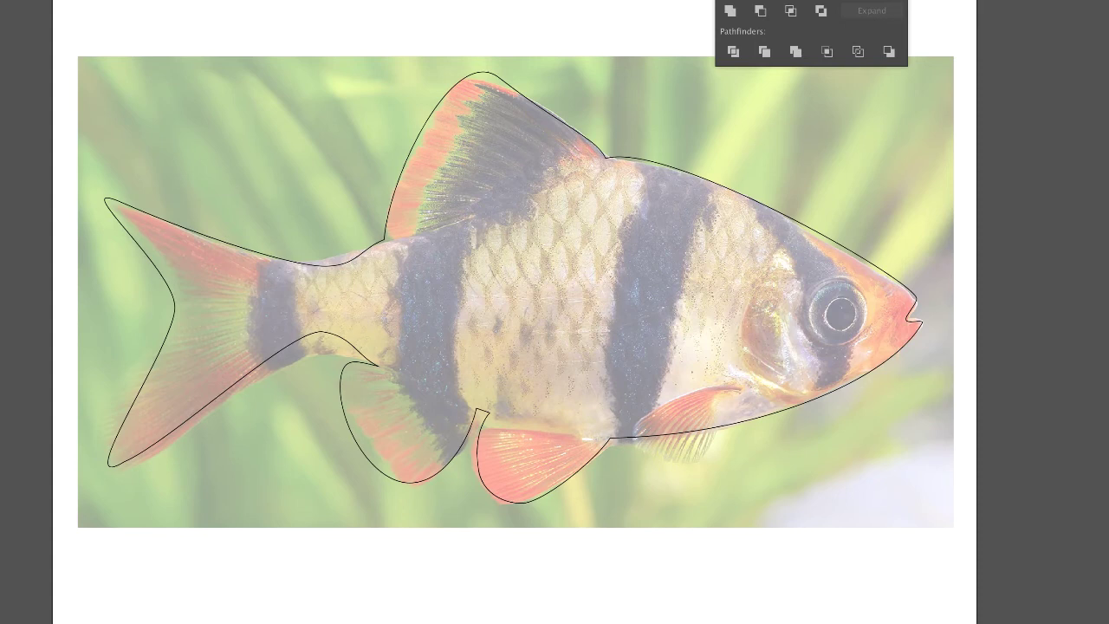
key(ctrl+shift+w)
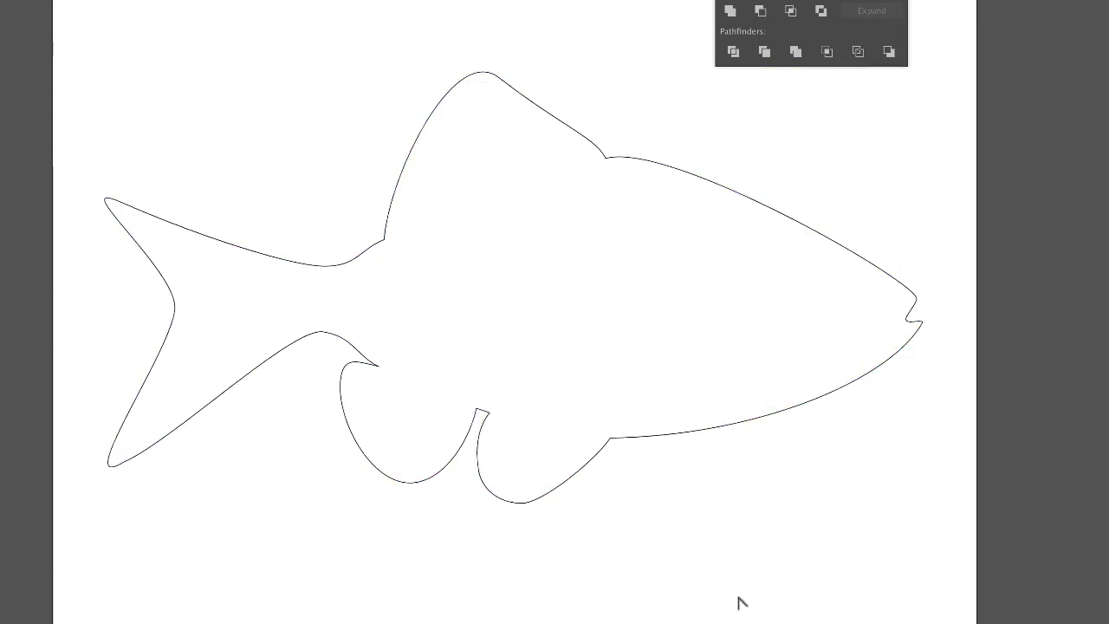